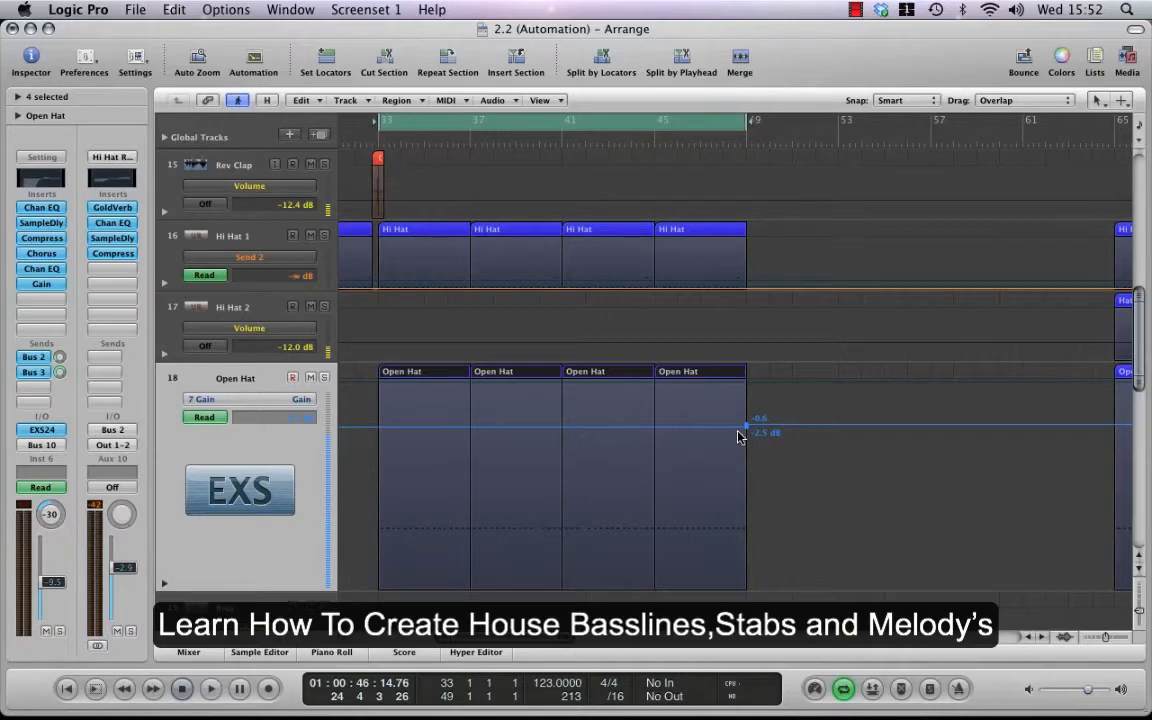
Hide the track automation and play the arrangement from bar 33.
{"action": "key", "text": "a"}
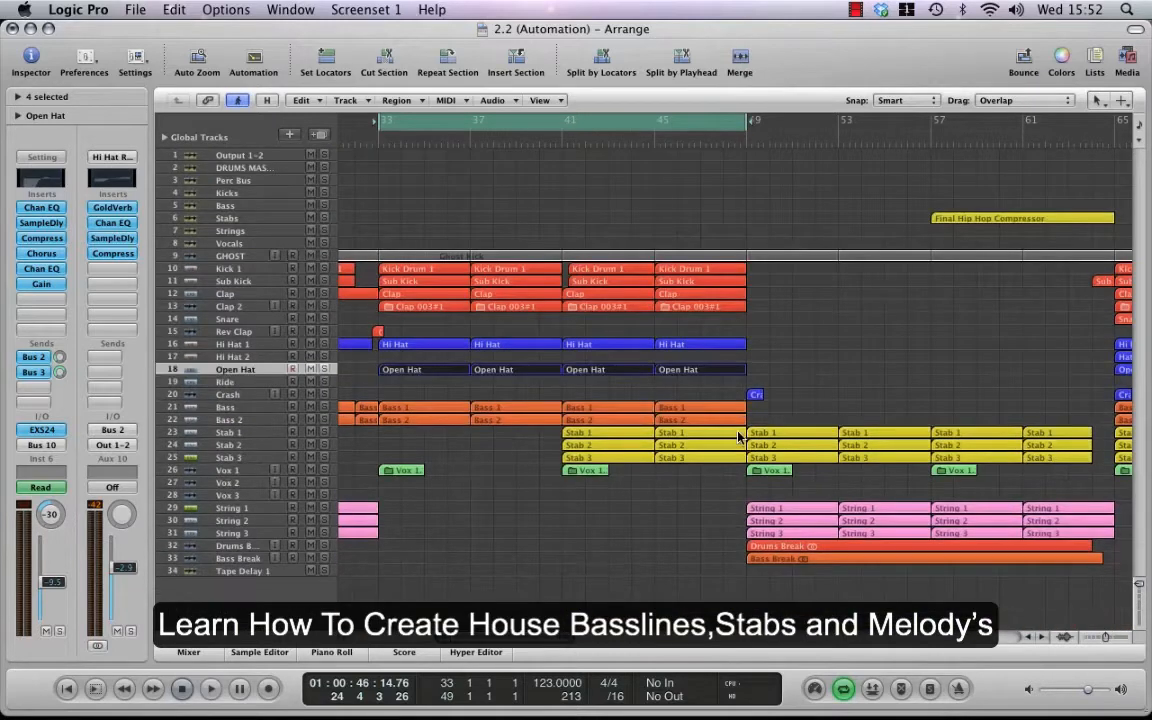
{"action": "key", "text": "Return"}
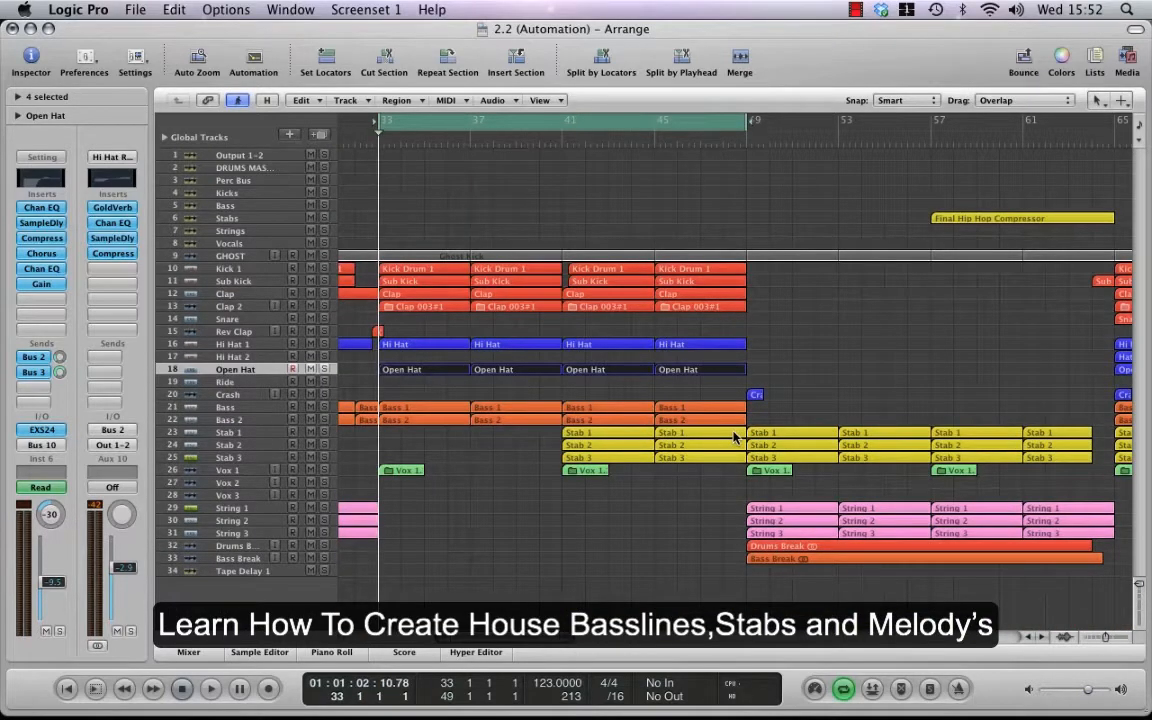
{"action": "key", "text": "space"}
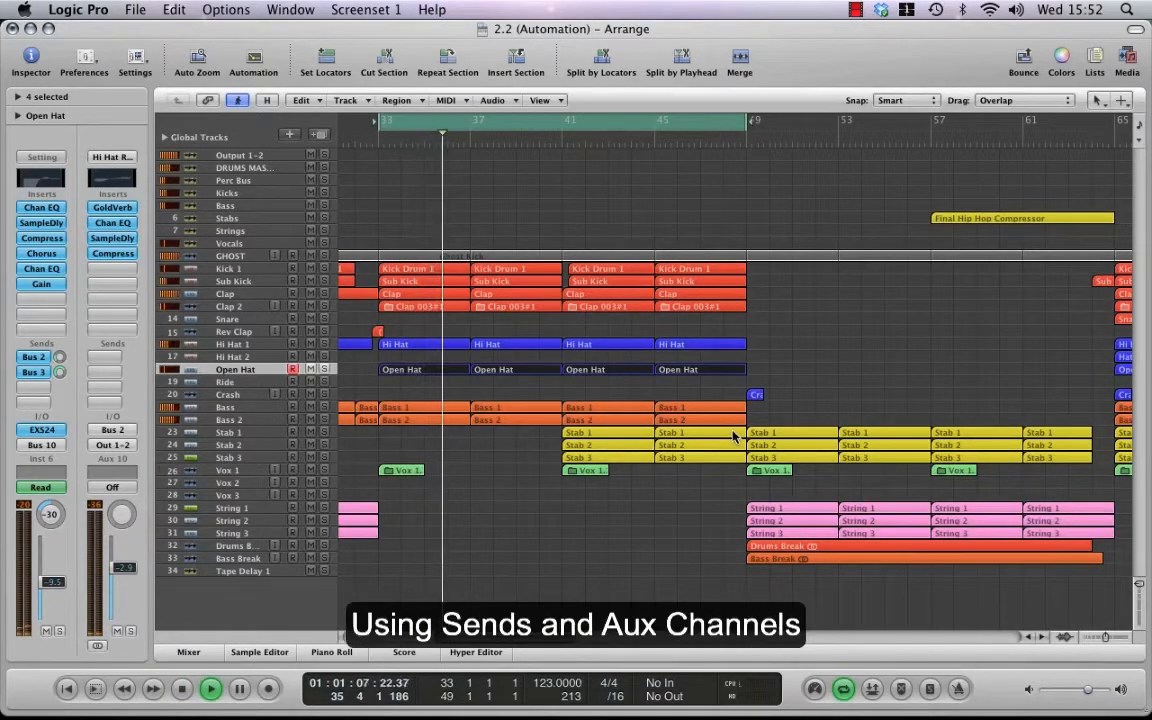
{"action": "key", "text": "space"}
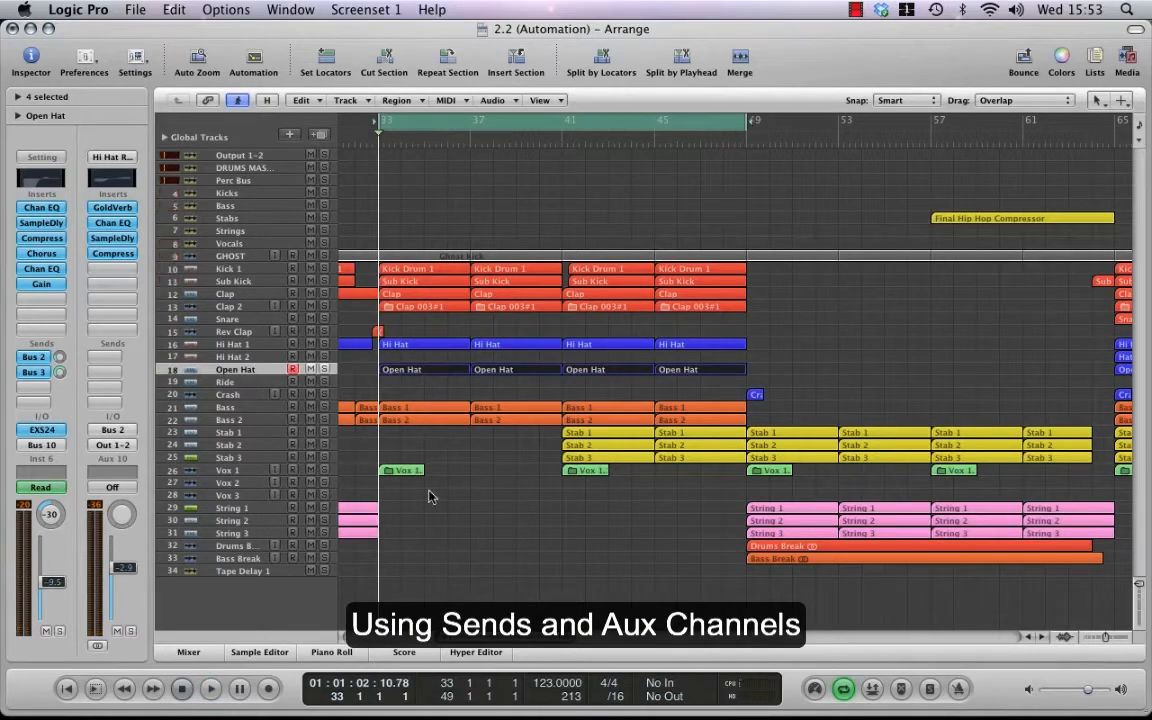
Inspect the Vox 1 track's High Cut Frequency automation around bar 33 and play that section with the automation hidden.
{"action": "left_click", "coordinate": [253, 470]}
{"action": "key", "text": "a"}
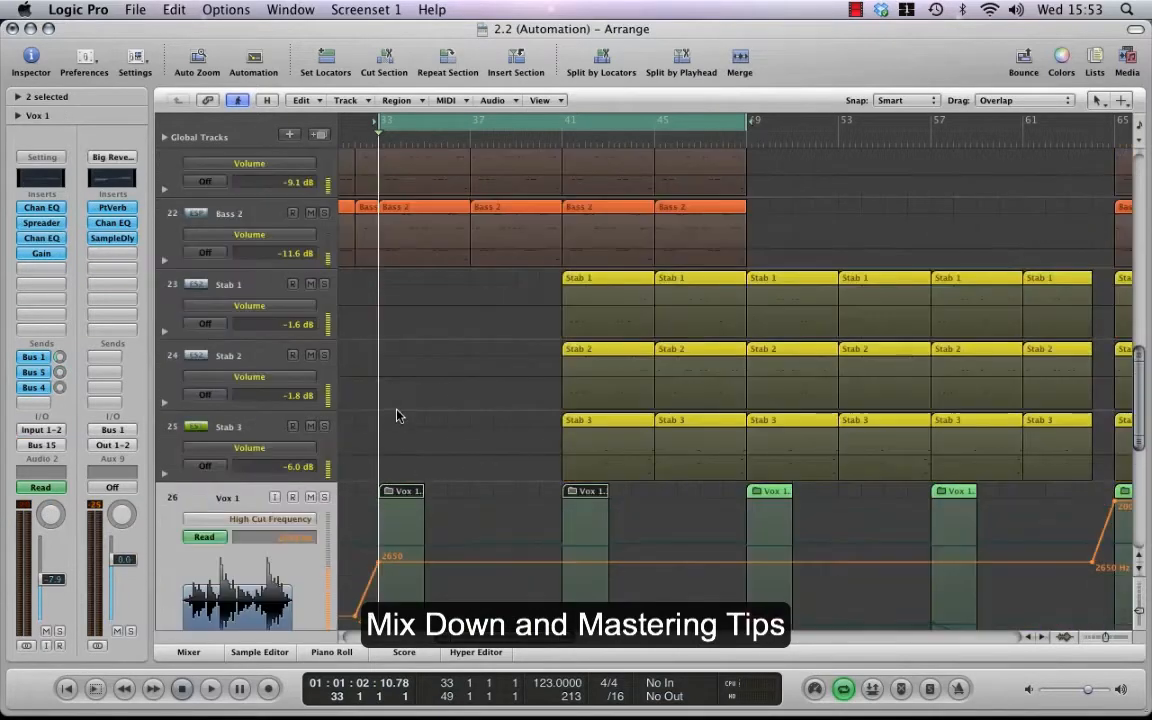
{"action": "scroll", "coordinate": [401, 418], "scroll_direction": "down", "scroll_amount": 5}
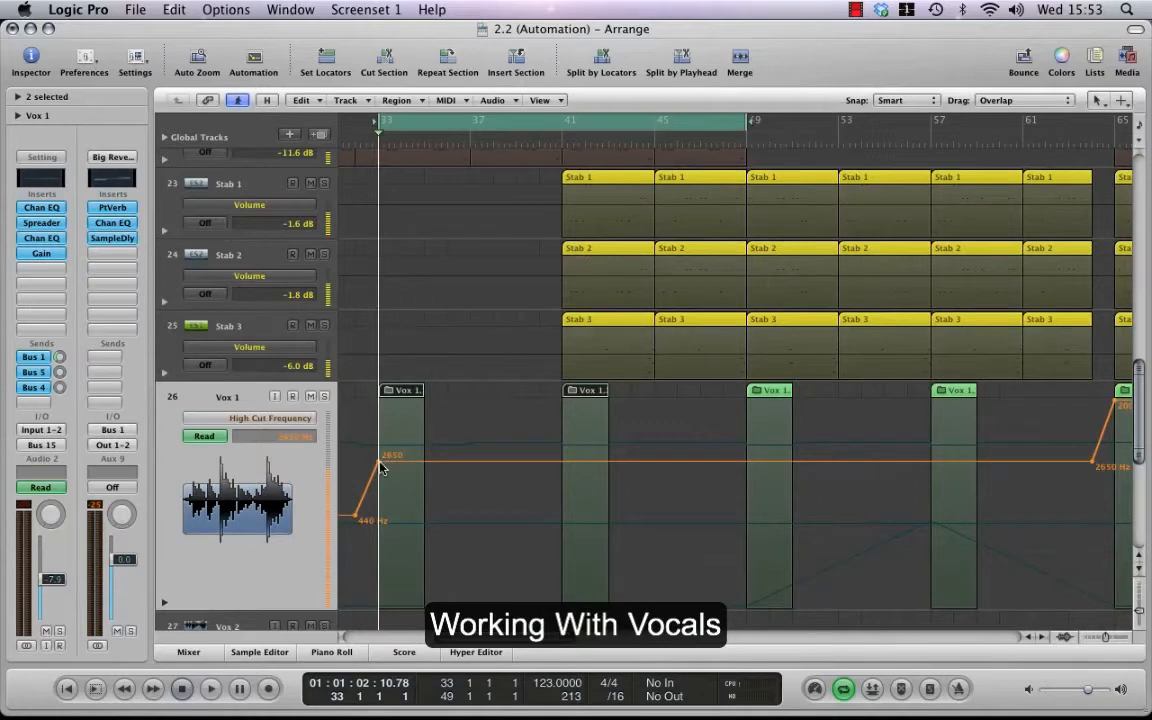
{"action": "key", "text": "a"}
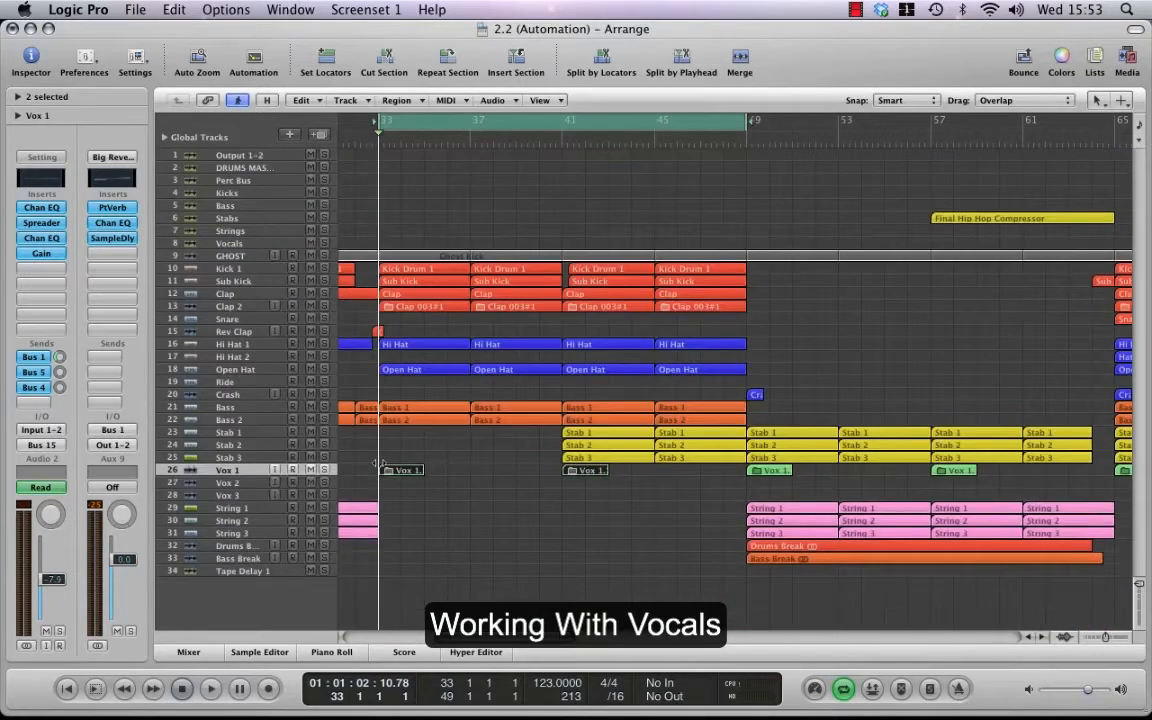
{"action": "key", "text": "space"}
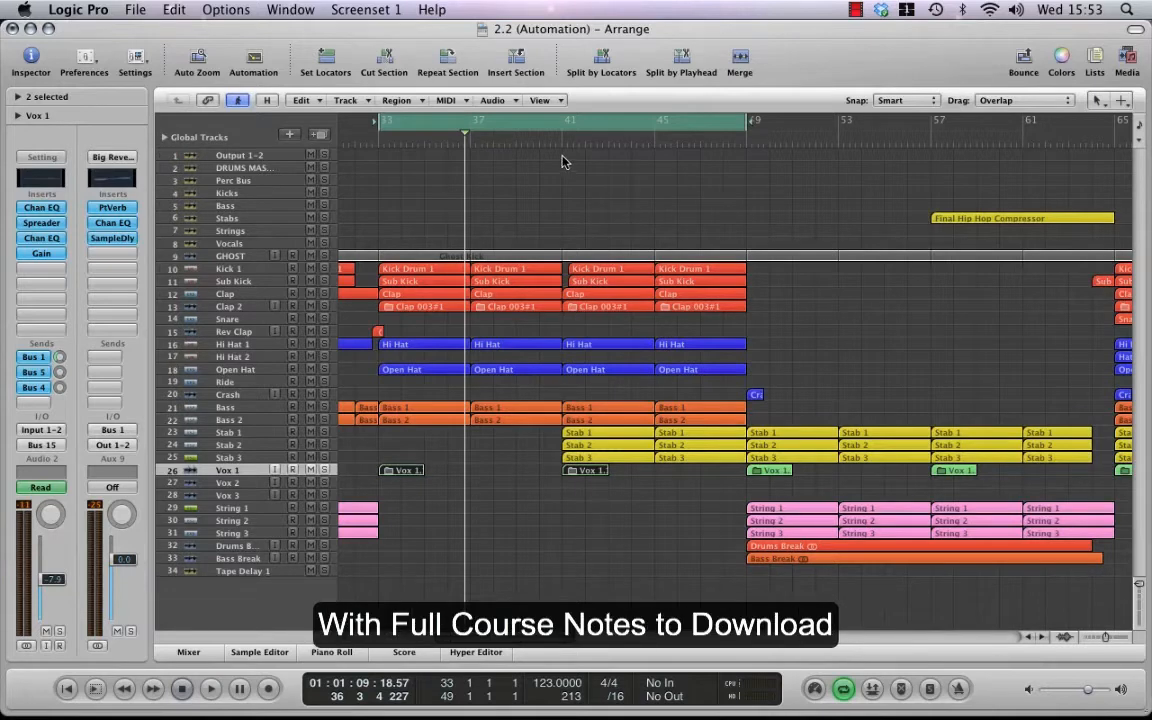
Set the cycle range to bars 41–49 and play it from bar 41 with the Stabs track soloed.
{"action": "left_click", "coordinate": [569, 124]}
{"action": "left_click_drag", "start_coordinate": [565, 124], "coordinate": [746, 124]}
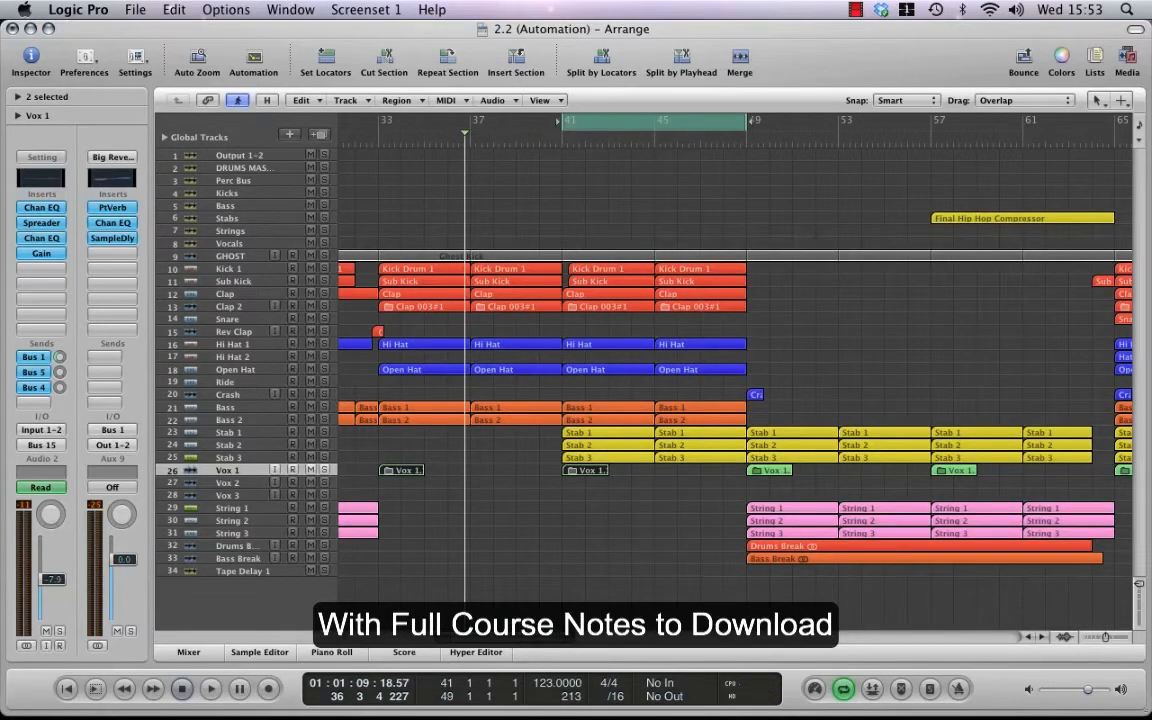
{"action": "key", "text": "Return"}
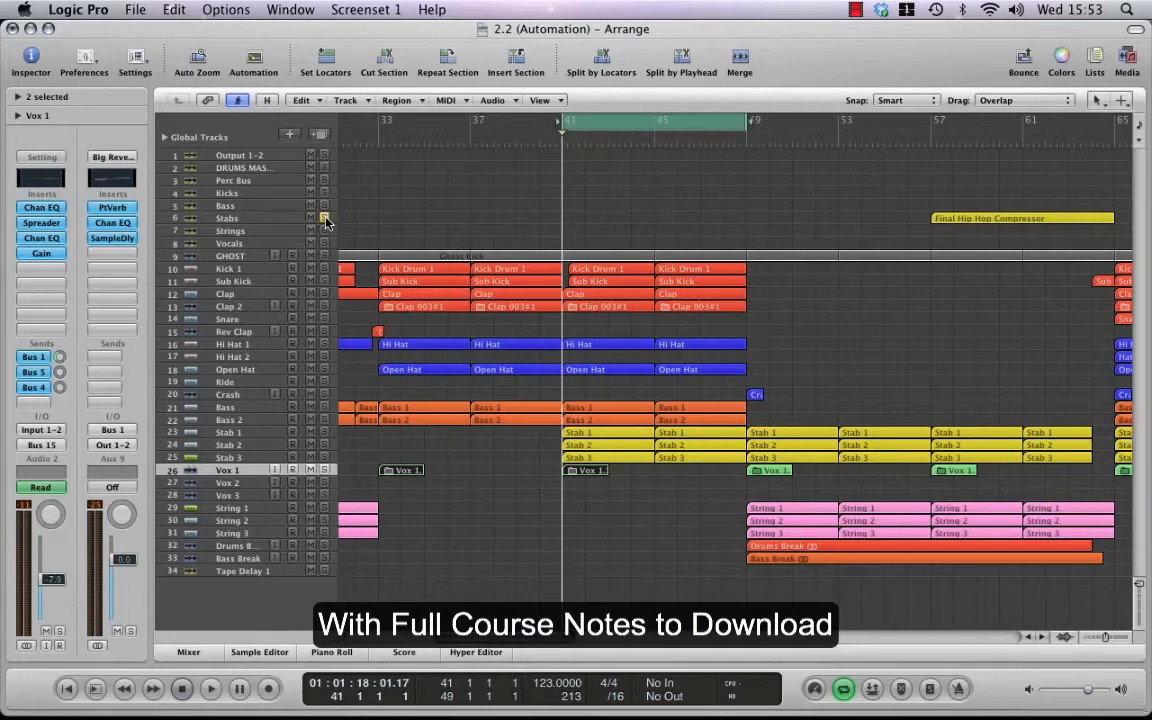
{"action": "key", "text": "space"}
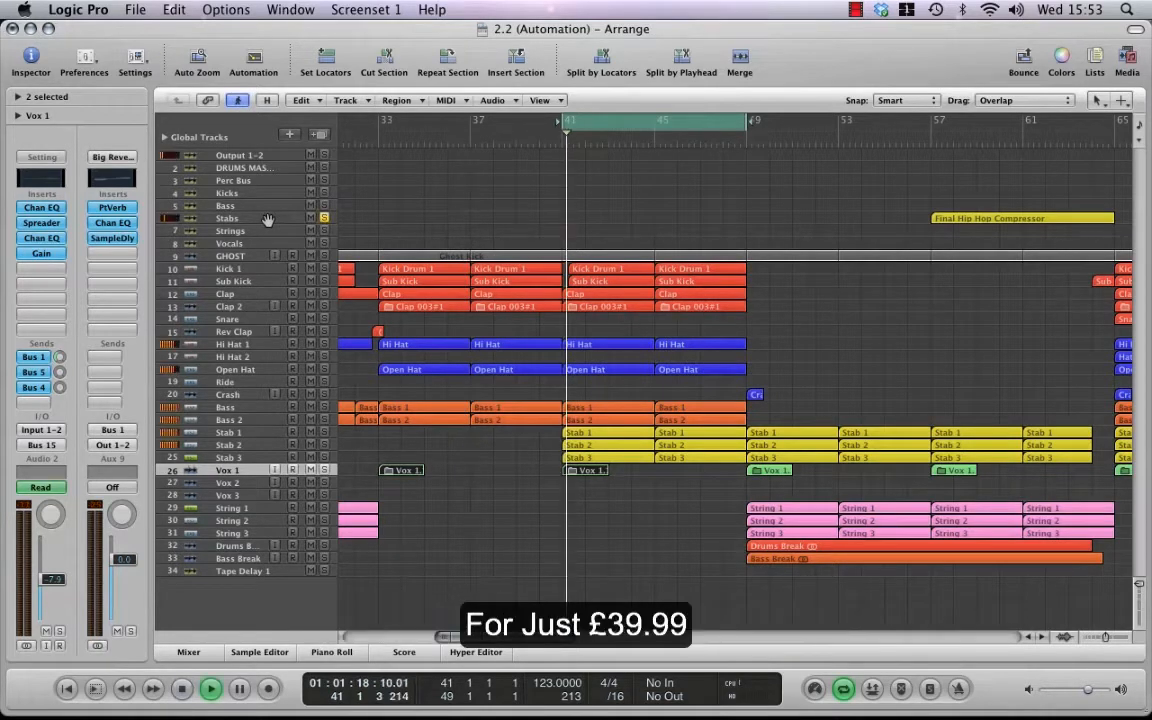
Show the Stabs track's automation enlarged, stop playback and display its 7 Channel EQ: High Cut Frequency parameter.
{"action": "left_click", "coordinate": [268, 219]}
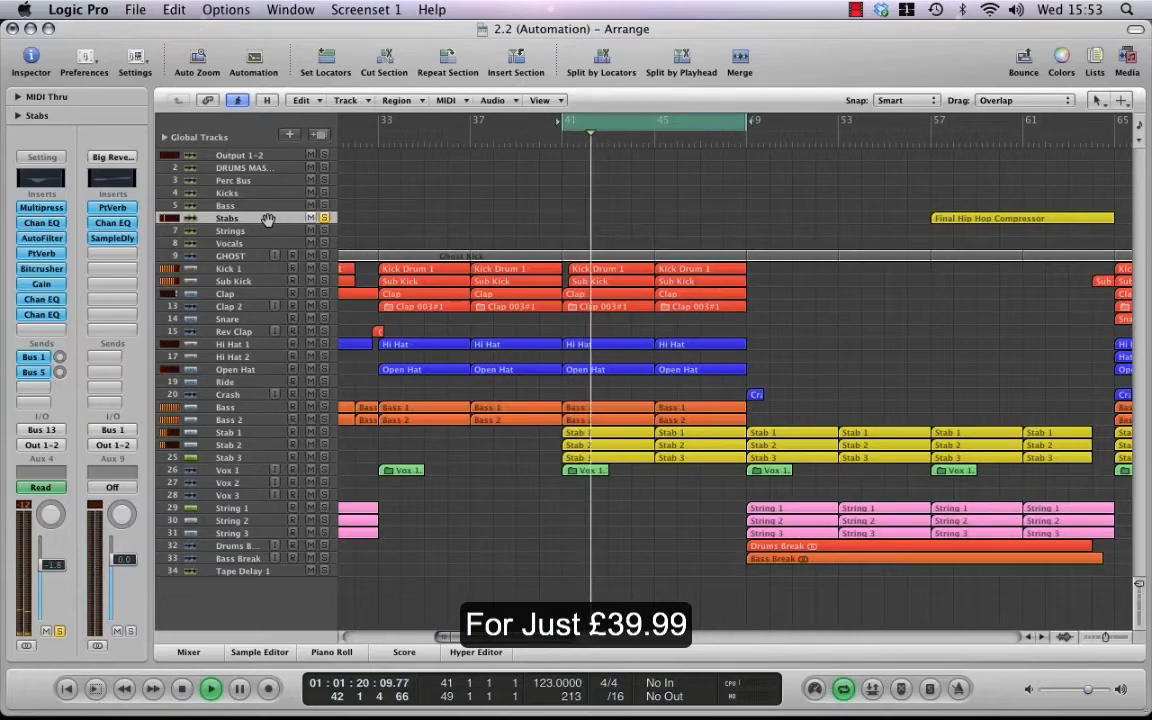
{"action": "key", "text": "a"}
{"action": "key", "text": "ctrl+z"}
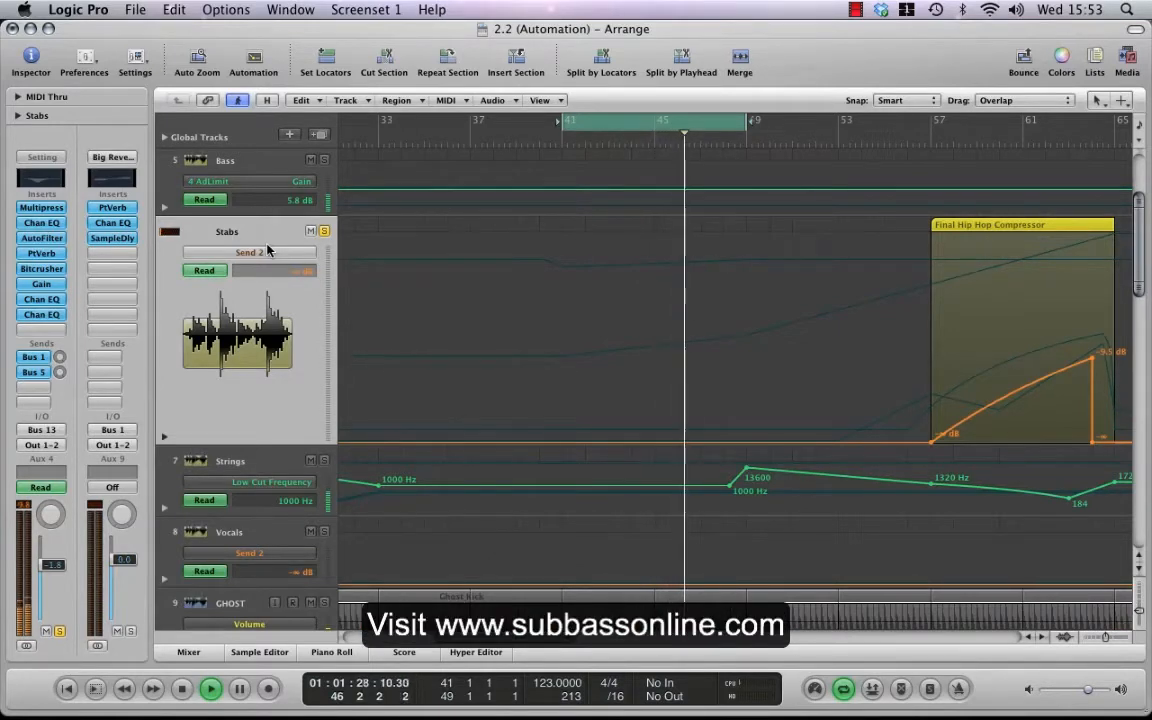
{"action": "key", "text": "space"}
{"action": "left_click", "coordinate": [267, 251]}
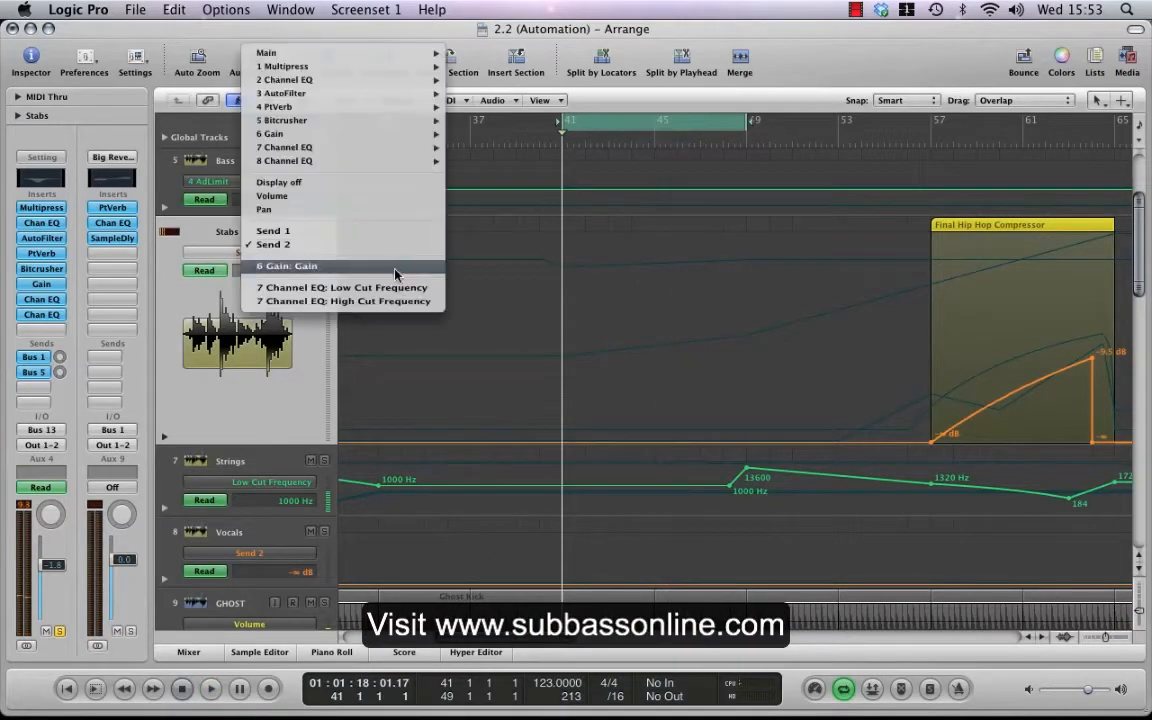
{"action": "left_click", "coordinate": [338, 301]}
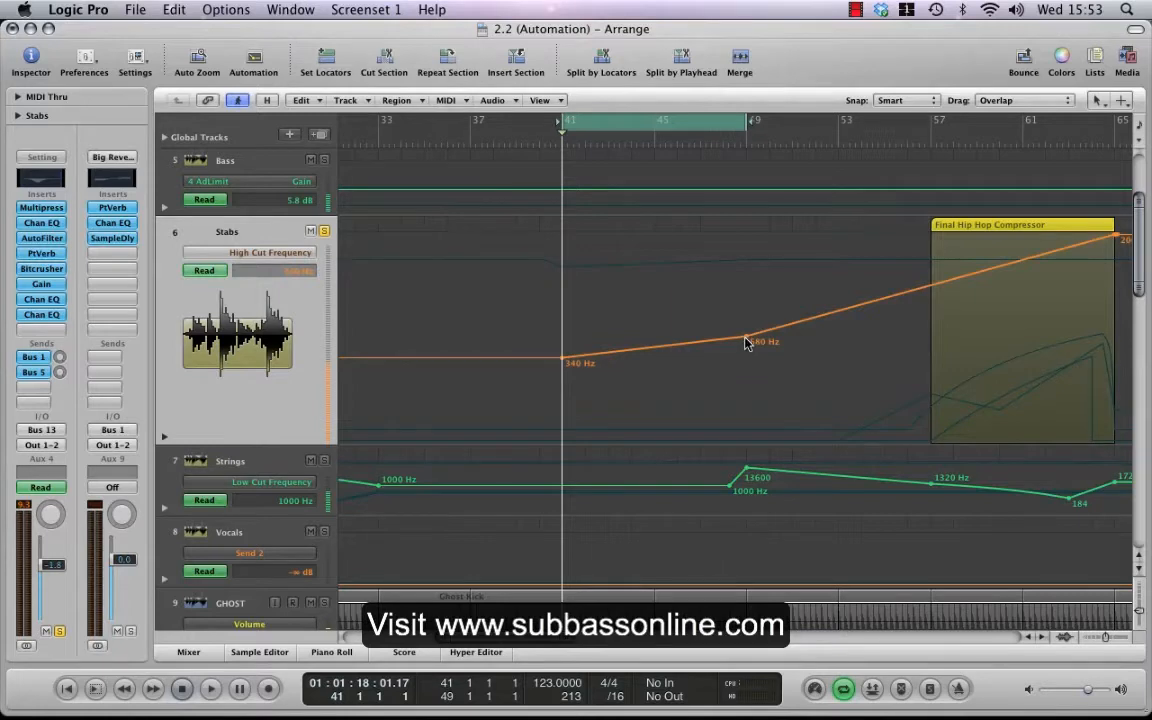
Raise the Stabs high cut automation point at bar 49 to 710 Hz and audition bars 41–49 without the solo.
{"action": "left_click_drag", "start_coordinate": [745, 341], "coordinate": [745, 338]}
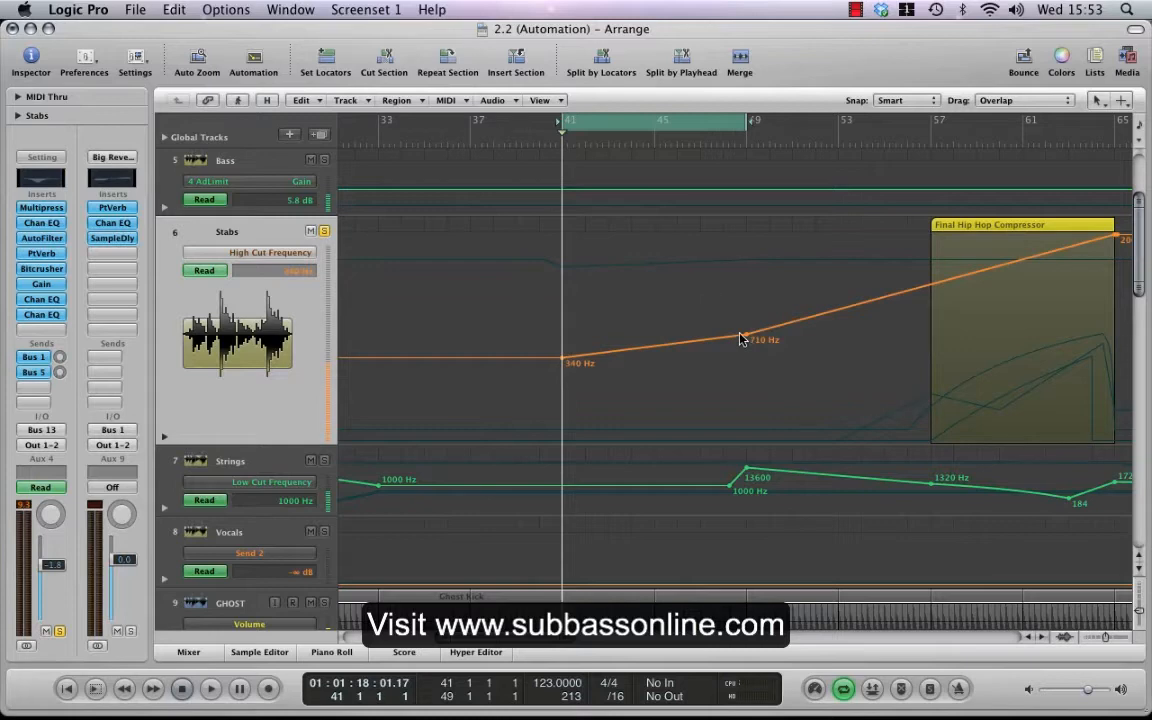
{"action": "key", "text": "a"}
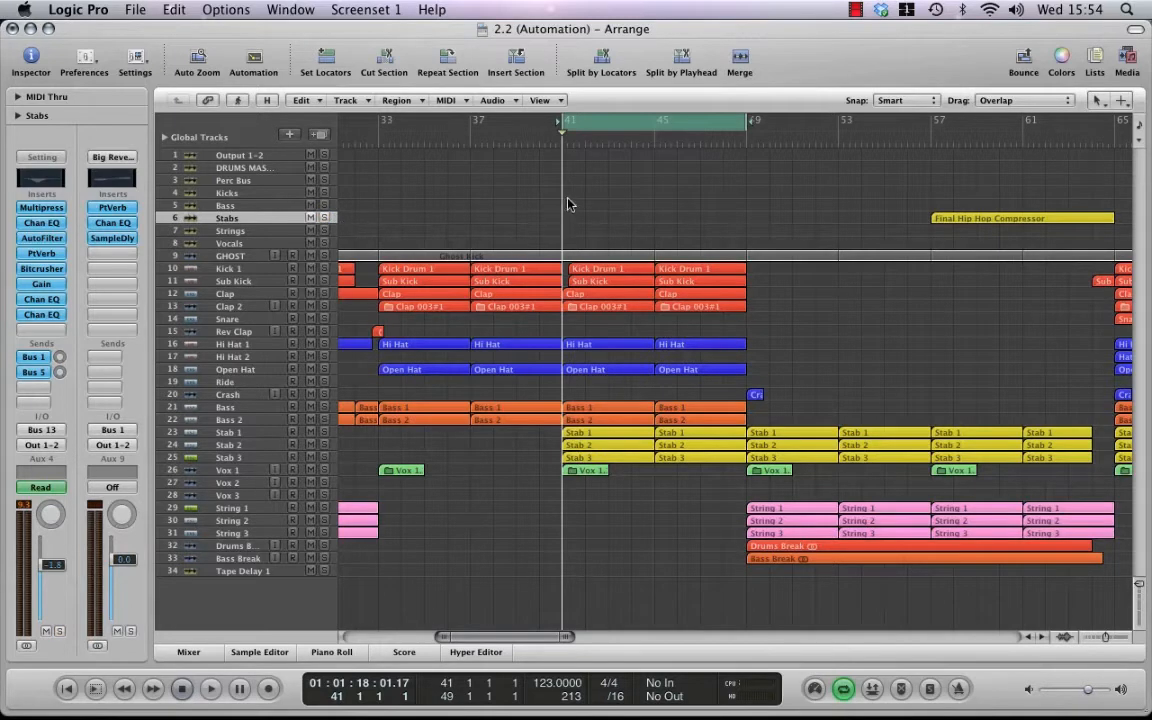
{"action": "key", "text": "space"}
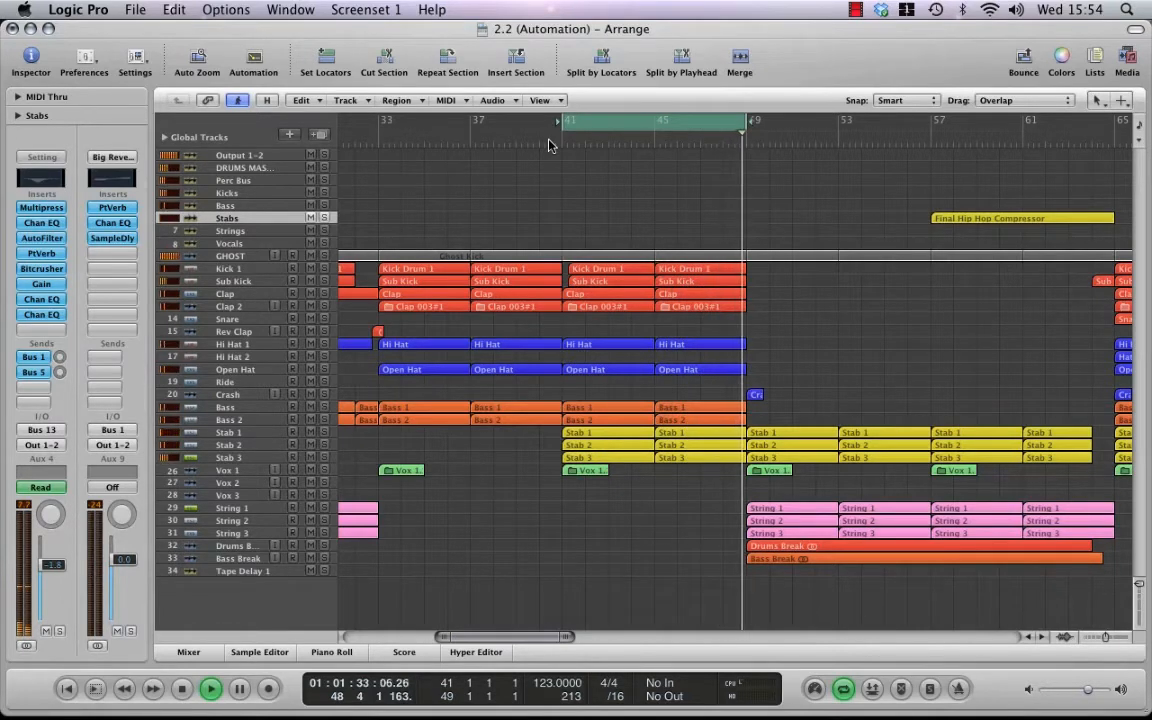
{"action": "key", "text": "space"}
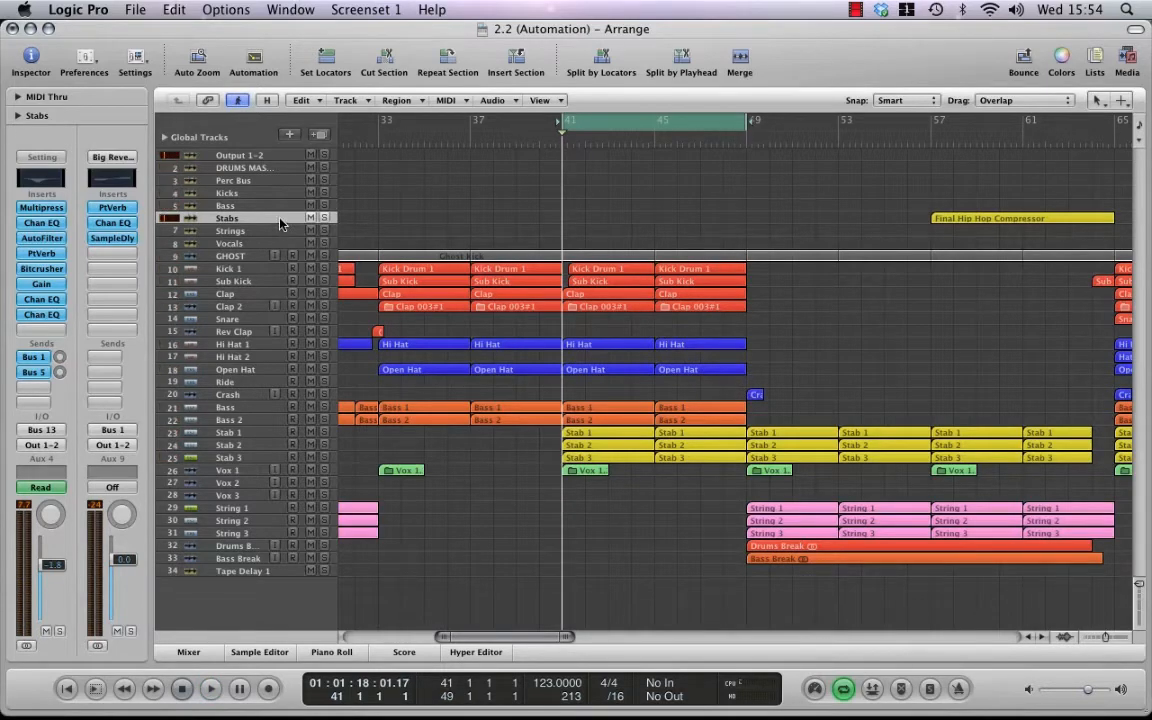
Bend the Stabs high cut automation line between bars 41 and 49 slightly upward with the Automation Curve Tool, and return to the Pointer Tool.
{"action": "key", "text": "a"}
{"action": "key", "text": "ctrl+z"}
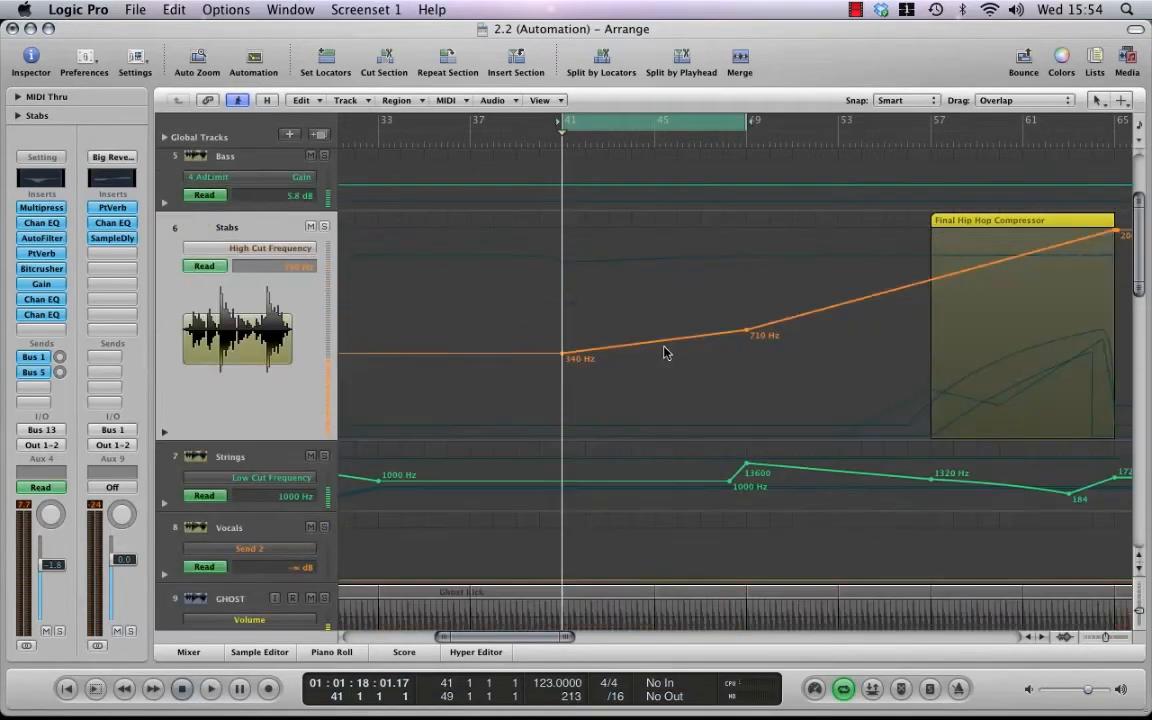
{"action": "key", "text": "Escape"}
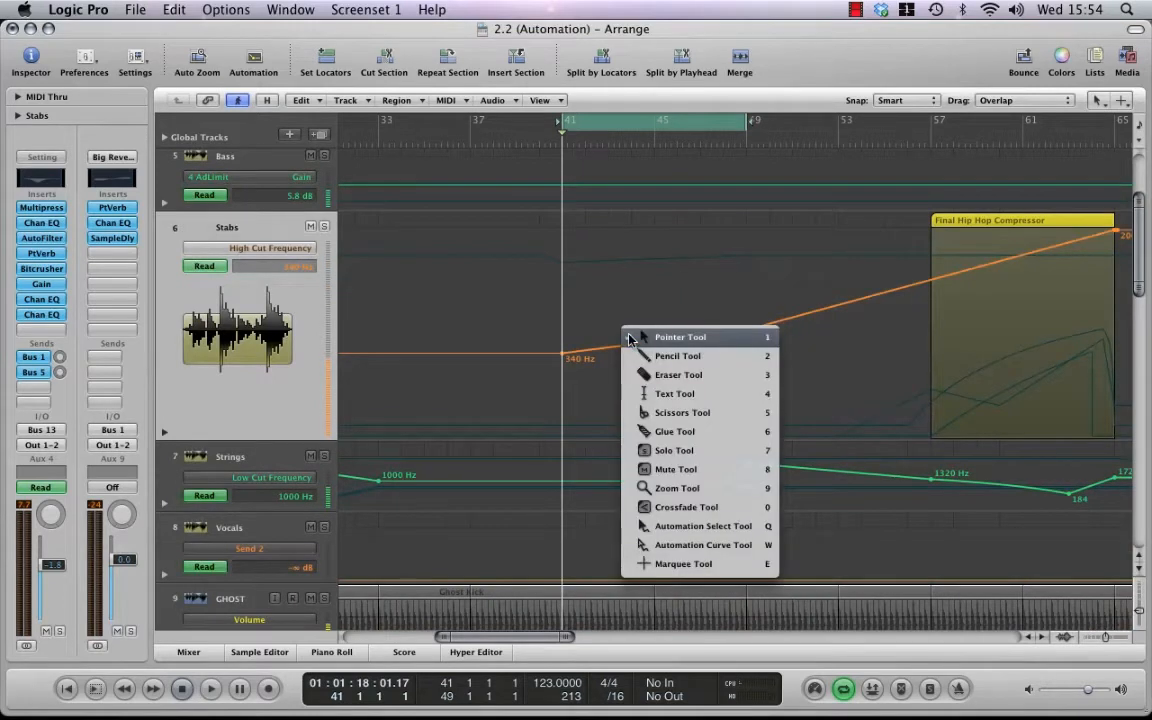
{"action": "left_click", "coordinate": [688, 553]}
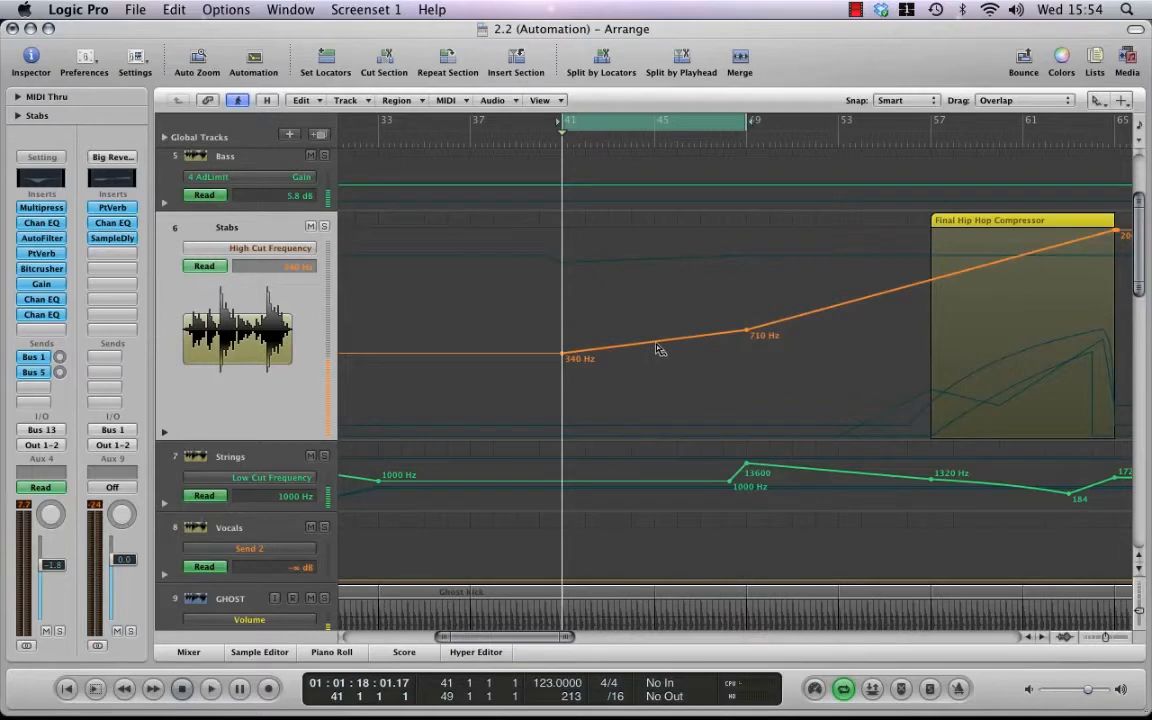
{"action": "left_click_drag", "start_coordinate": [659, 347], "coordinate": [657, 338]}
{"action": "key", "text": "Escape"}
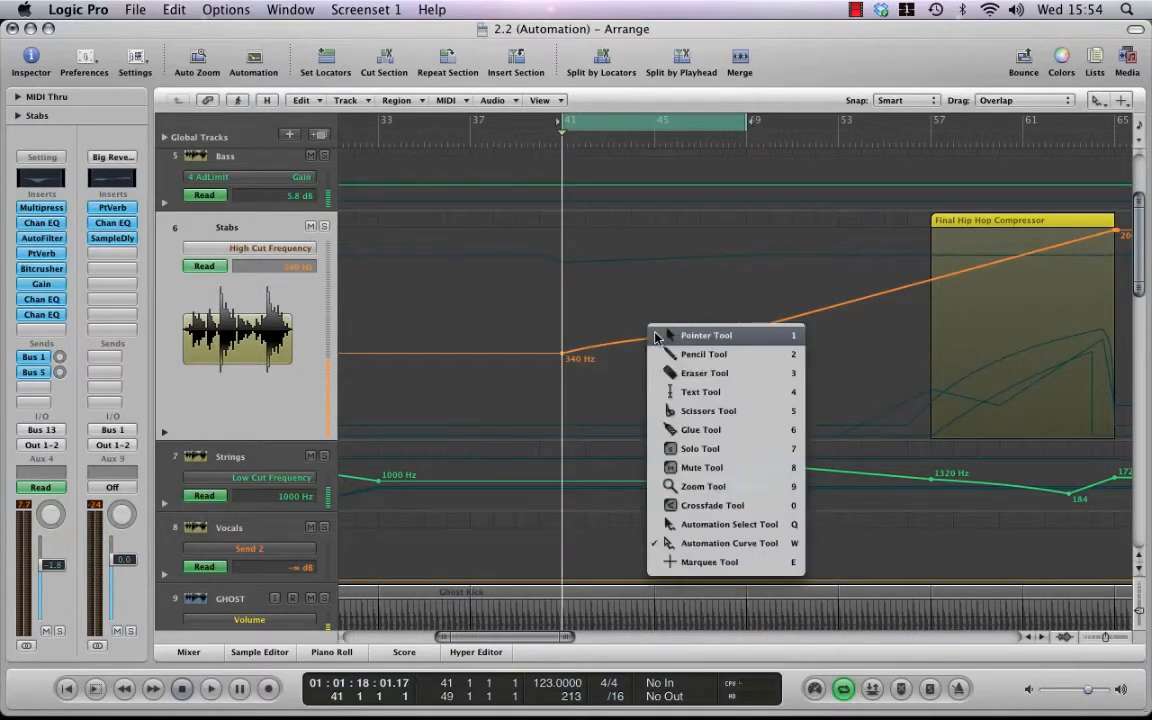
{"action": "key", "text": "Escape"}
Raise the Stabs high cut automation point at bar 49 to 800 Hz and audition the filter rise.
{"action": "left_click_drag", "start_coordinate": [746, 331], "coordinate": [746, 328]}
{"action": "left_click", "coordinate": [606, 140]}
{"action": "key", "text": "space"}
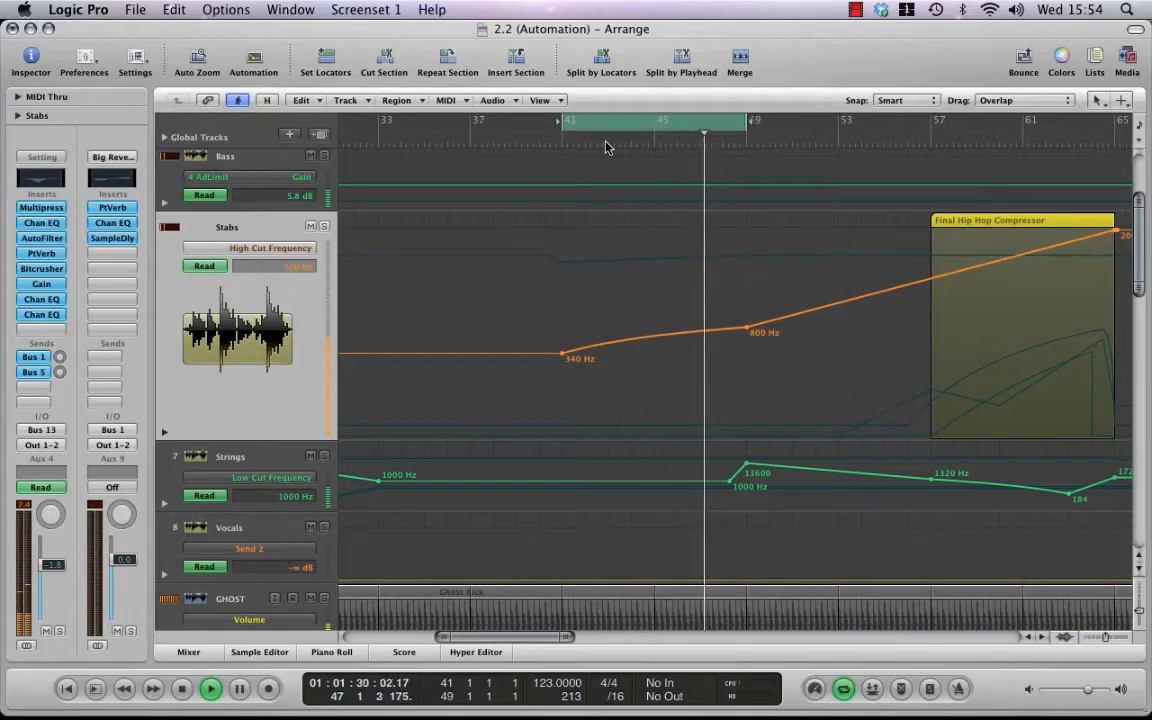
{"action": "key", "text": "a"}
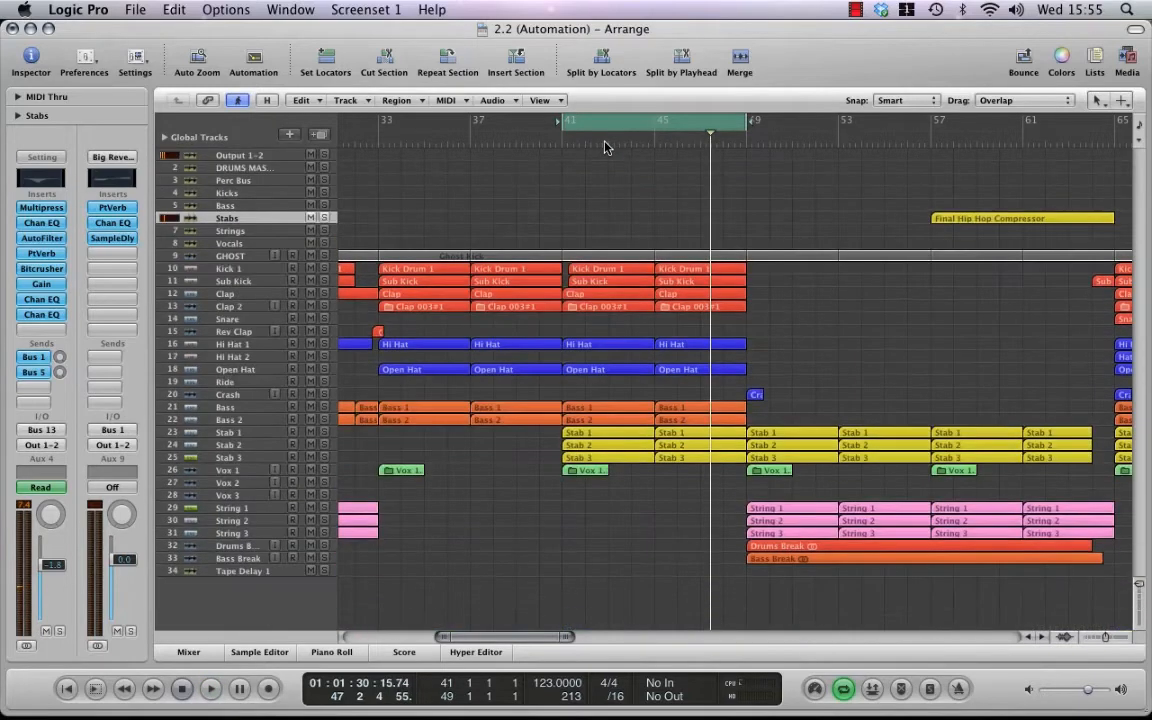
Turn off the cycle range and place the playhead at the start of the breakdown at bar 49.
{"action": "left_click", "coordinate": [594, 125]}
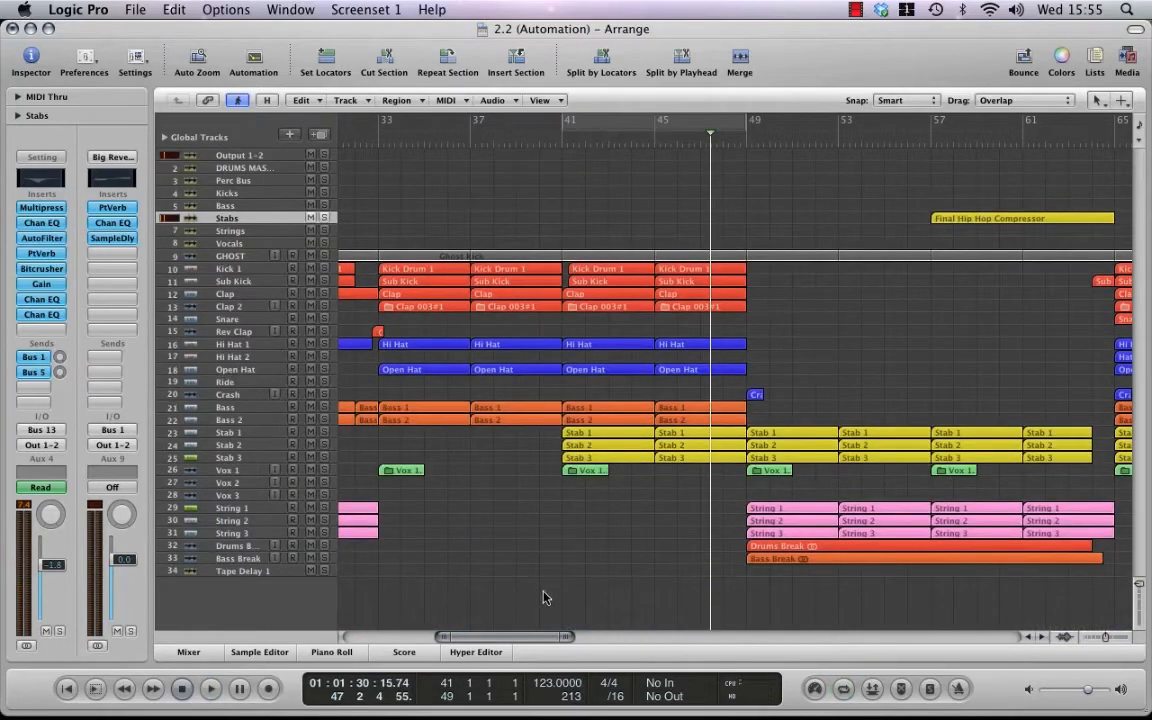
{"action": "left_click_drag", "start_coordinate": [537, 636], "coordinate": [566, 637]}
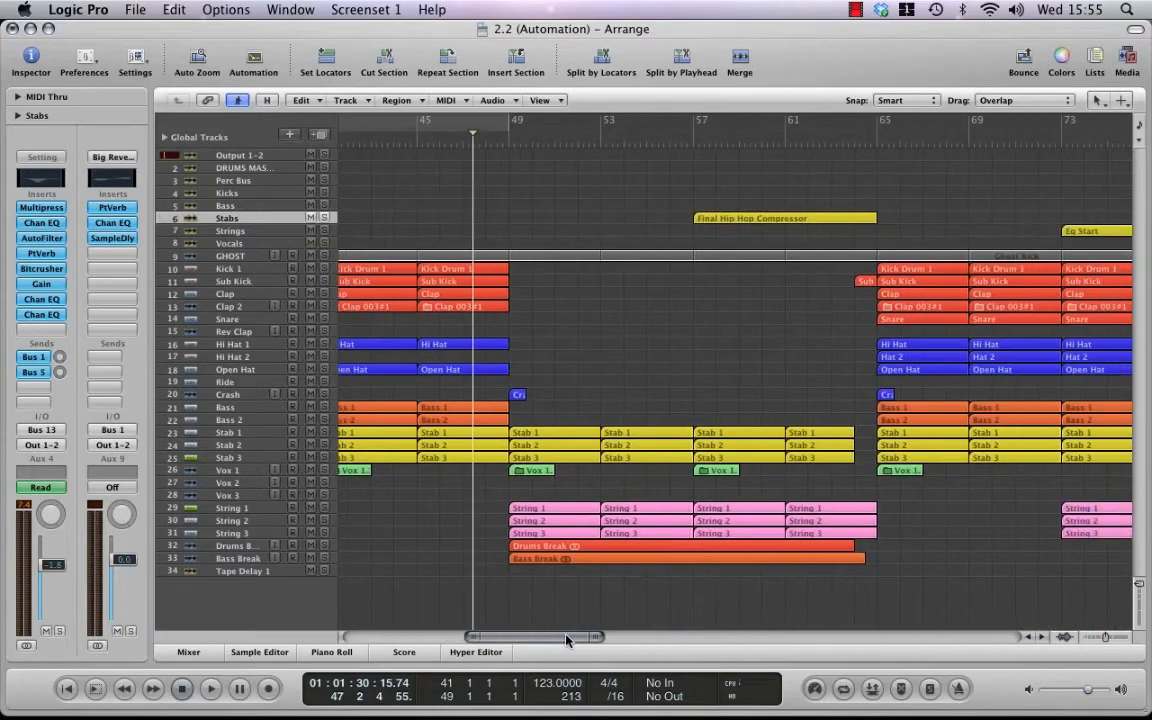
{"action": "left_click", "coordinate": [510, 124]}
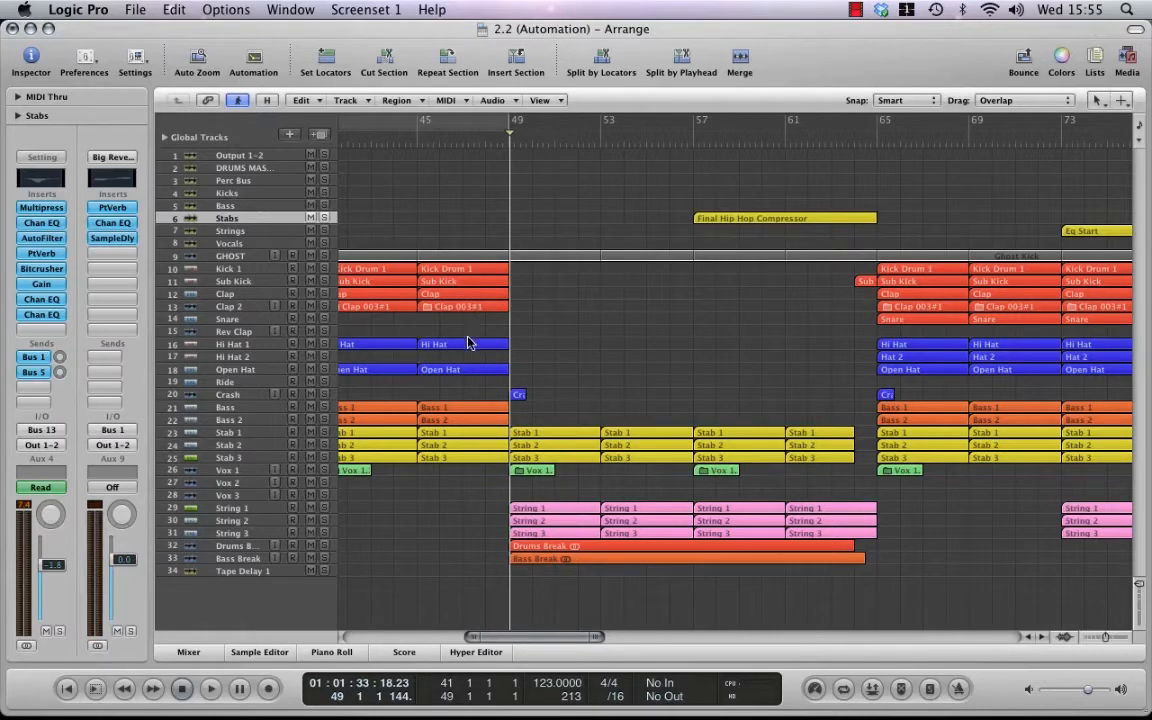
Select the Drums Break region and examine its waveform up close before returning to the full arrangement.
{"action": "left_click", "coordinate": [565, 549]}
{"action": "left_click", "coordinate": [240, 548]}
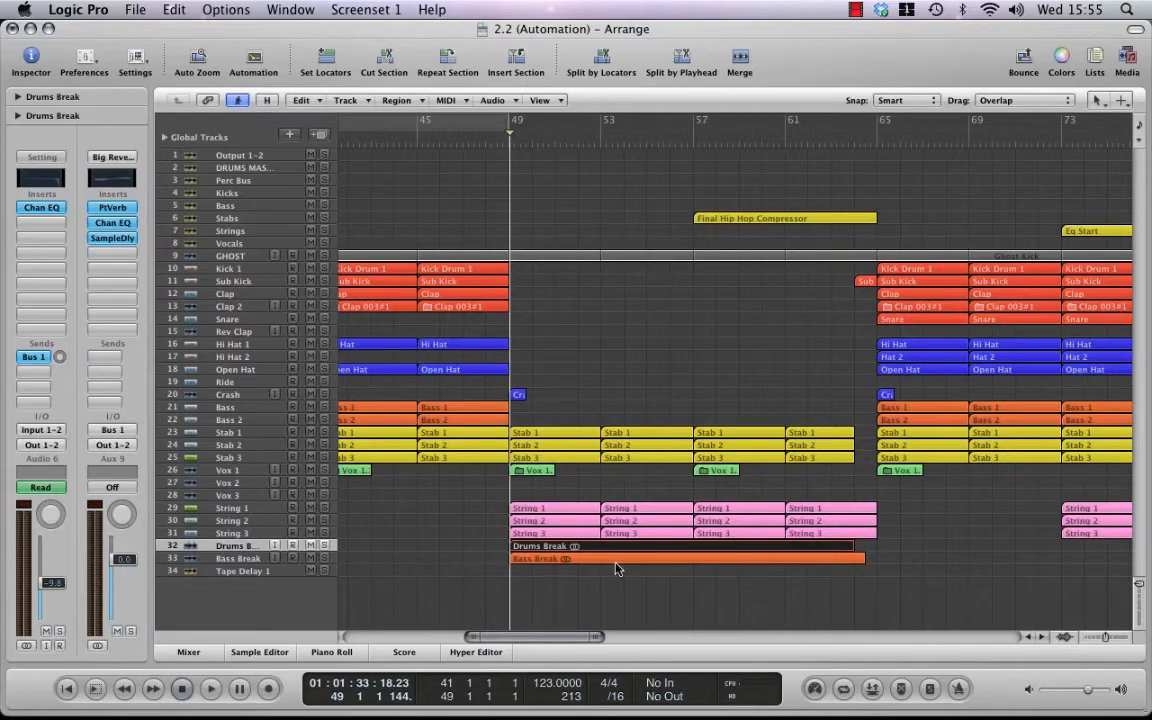
{"action": "left_click_drag", "start_coordinate": [1104, 641], "coordinate": [1108, 641]}
{"action": "left_click_drag", "start_coordinate": [1140, 588], "coordinate": [1140, 625]}
{"action": "scroll", "coordinate": [1067, 537], "scroll_direction": "down", "scroll_amount": 4}
{"action": "scroll", "coordinate": [1066, 535], "scroll_direction": "down", "scroll_amount": 4}
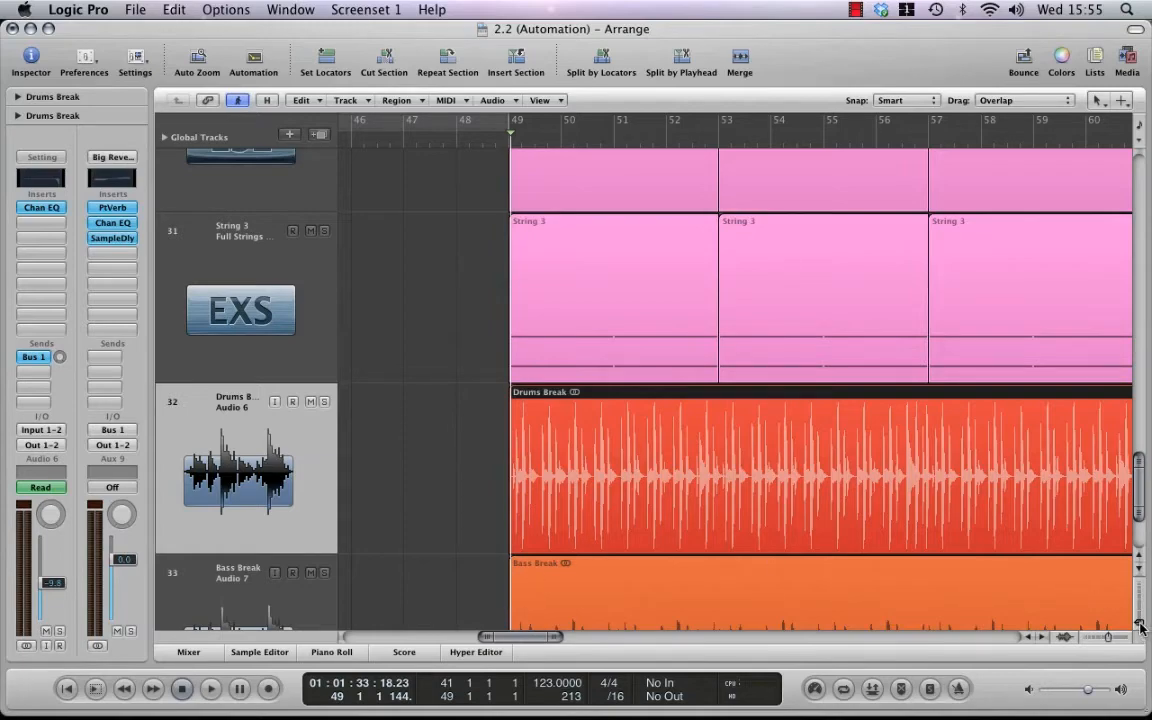
{"action": "left_click_drag", "start_coordinate": [1140, 625], "coordinate": [1140, 583]}
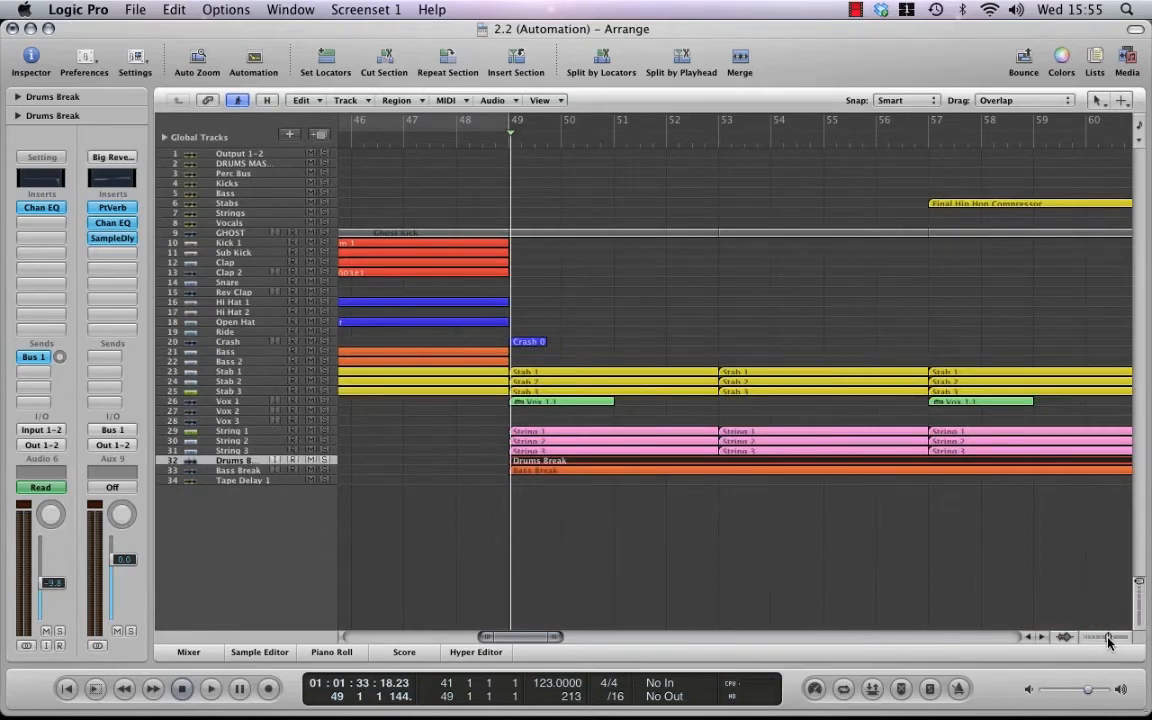
{"action": "left_click_drag", "start_coordinate": [1108, 642], "coordinate": [1104, 638]}
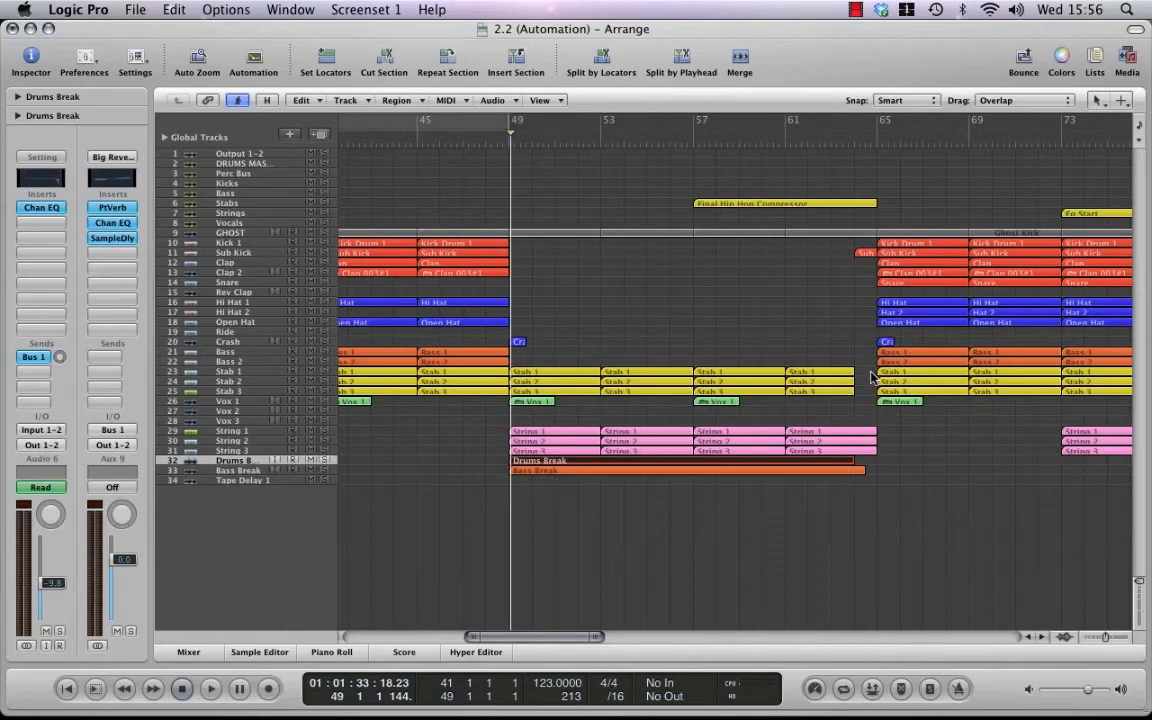
Inspect the Drums Break track's High Cut Frequency automation from bar 57 to the region's end, and hide the automation again.
{"action": "key", "text": "a"}
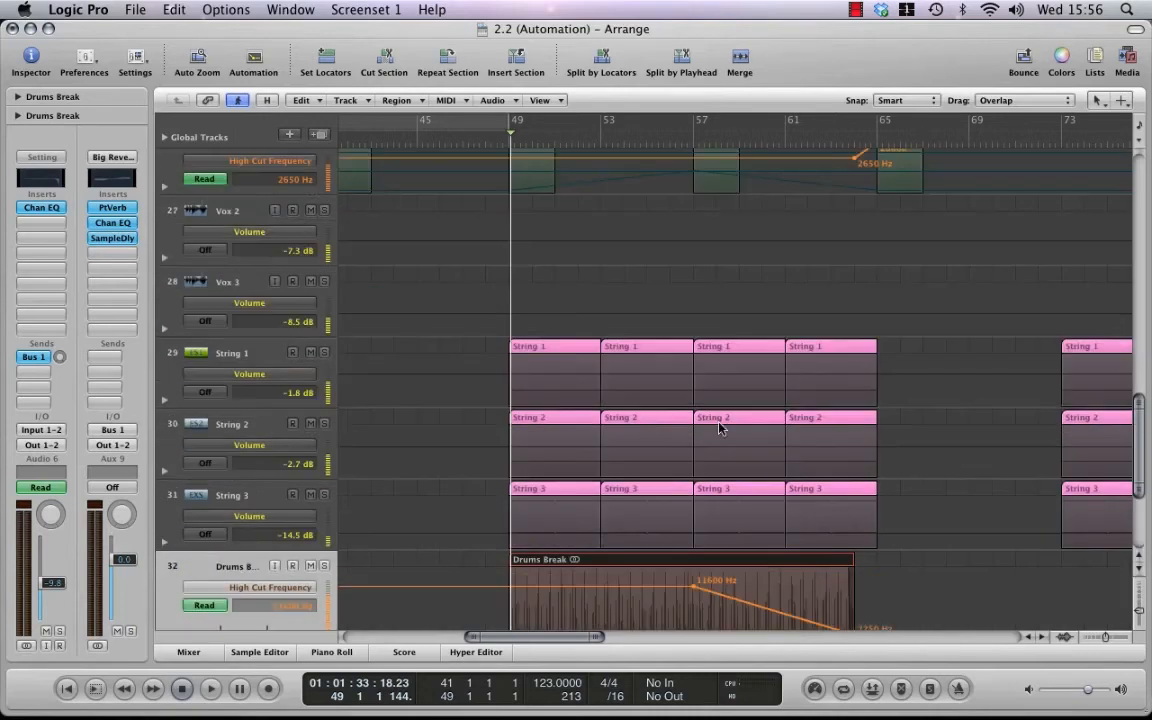
{"action": "scroll", "coordinate": [758, 425], "scroll_direction": "down", "scroll_amount": 3}
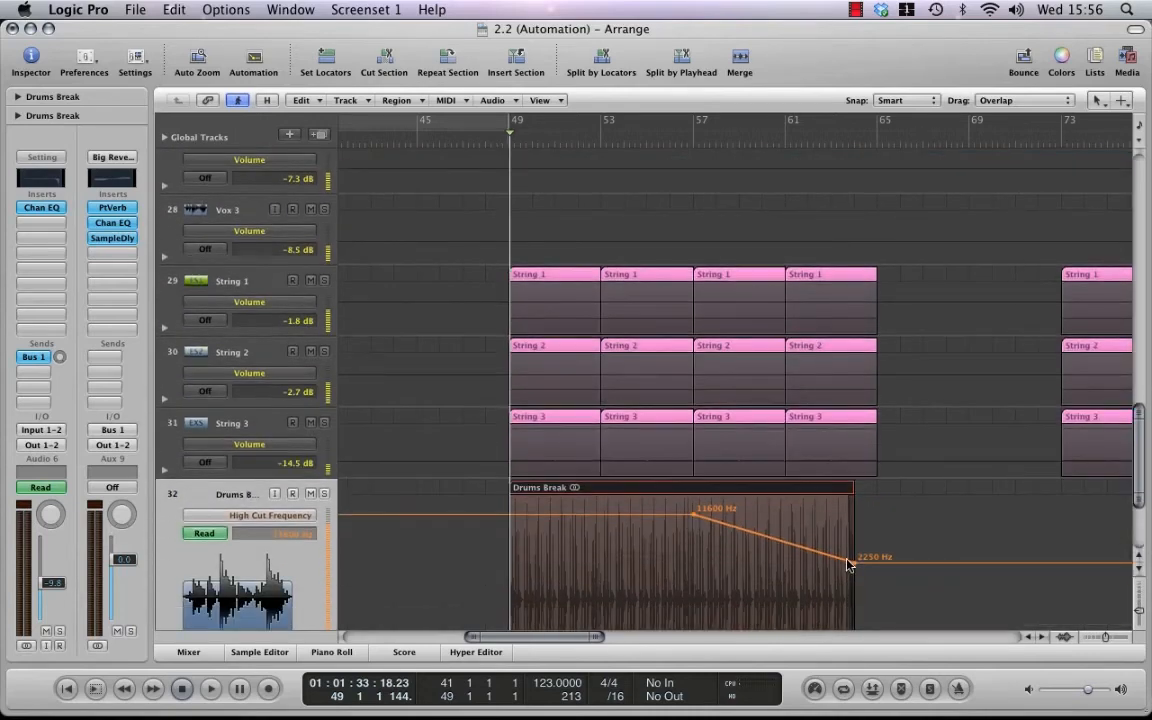
{"action": "scroll", "coordinate": [849, 561], "scroll_direction": "down", "scroll_amount": 1}
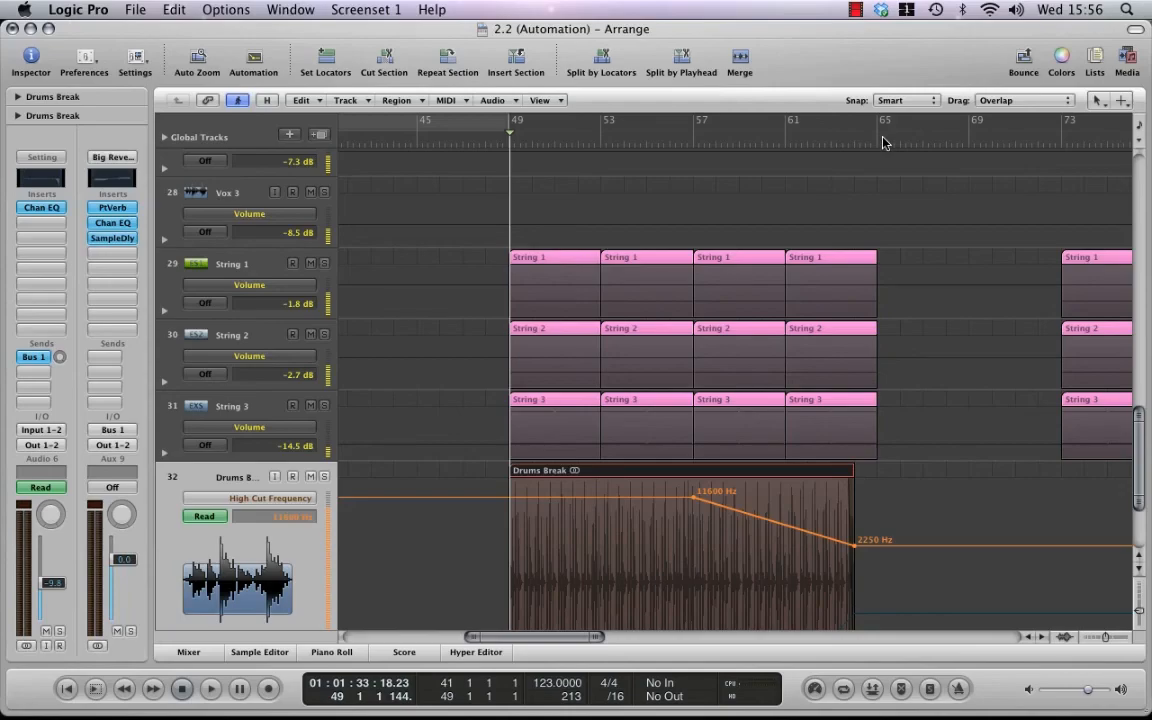
{"action": "key", "text": "a"}
{"action": "key", "text": "ctrl+Up"}
{"action": "key", "text": "ctrl+Up"}
{"action": "key", "text": "ctrl+Up"}
{"action": "key", "text": "ctrl+Up"}
{"action": "key", "text": "ctrl+Up"}
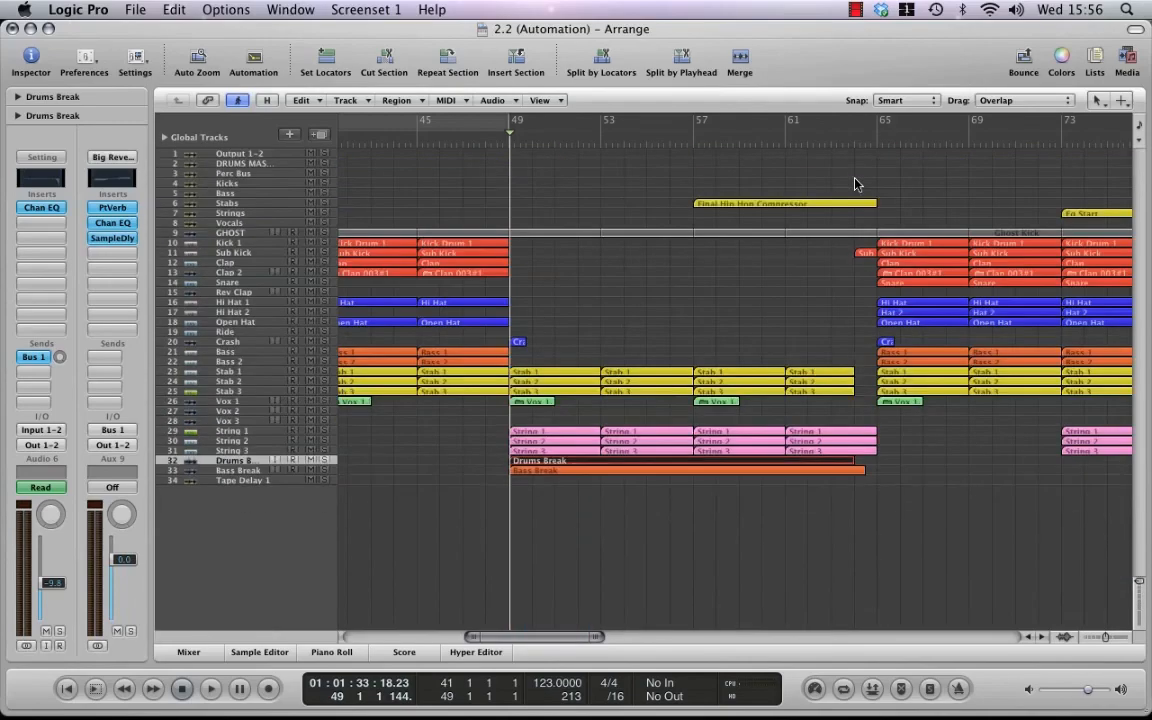